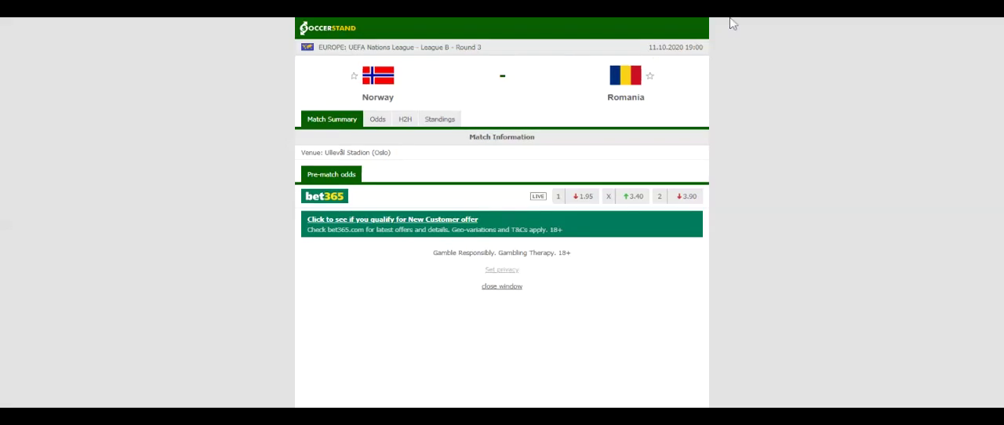
Step: Display the UEFA Nations League Group 1 standings table for Norway vs Romania
{"action": "left_click", "coordinate": [440, 119]}
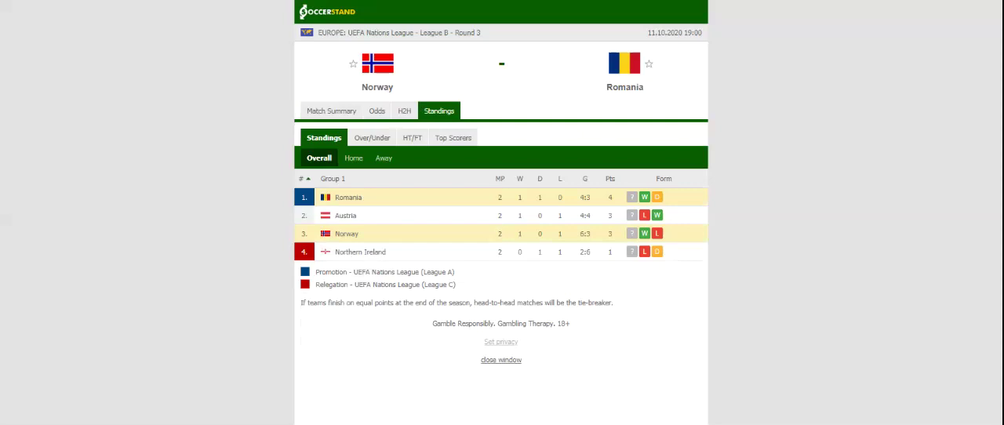
Step: Display each team's last five matches and the Norway–Romania head-to-head meetings
{"action": "left_click", "coordinate": [404, 111]}
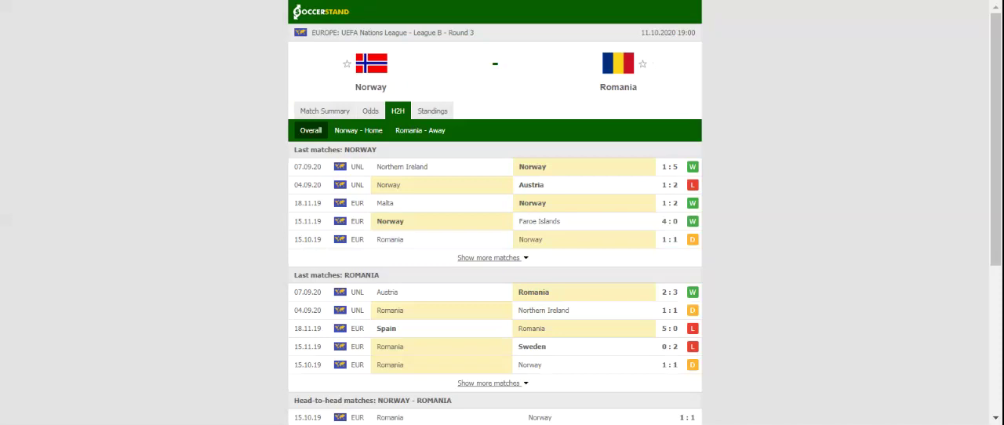
Step: Display seven bookmakers' full-time 1X2 odds for Norway vs Romania
{"action": "left_click", "coordinate": [373, 111]}
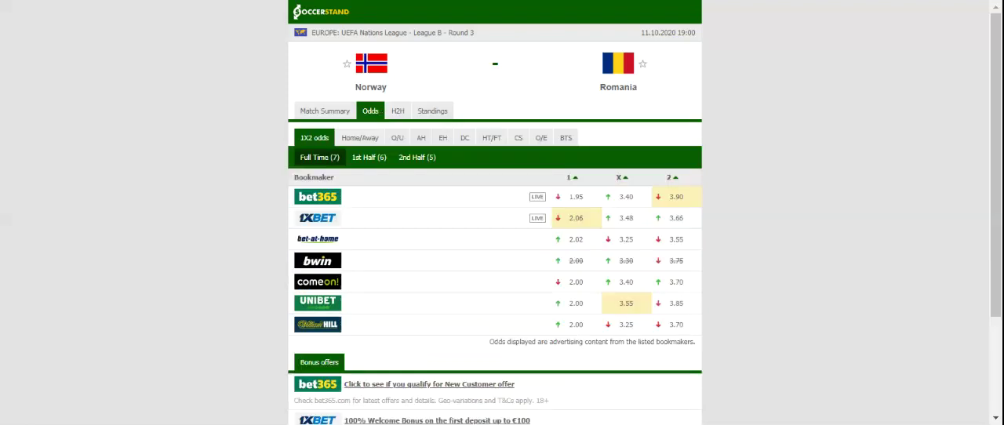